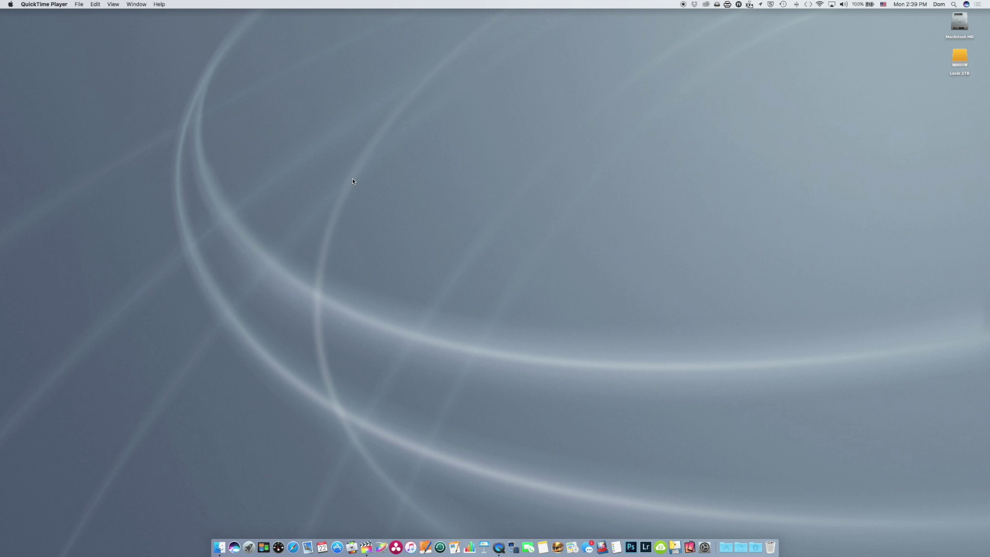
Launch Final Cut Pro and begin a new project from the File menu
click(366, 547)
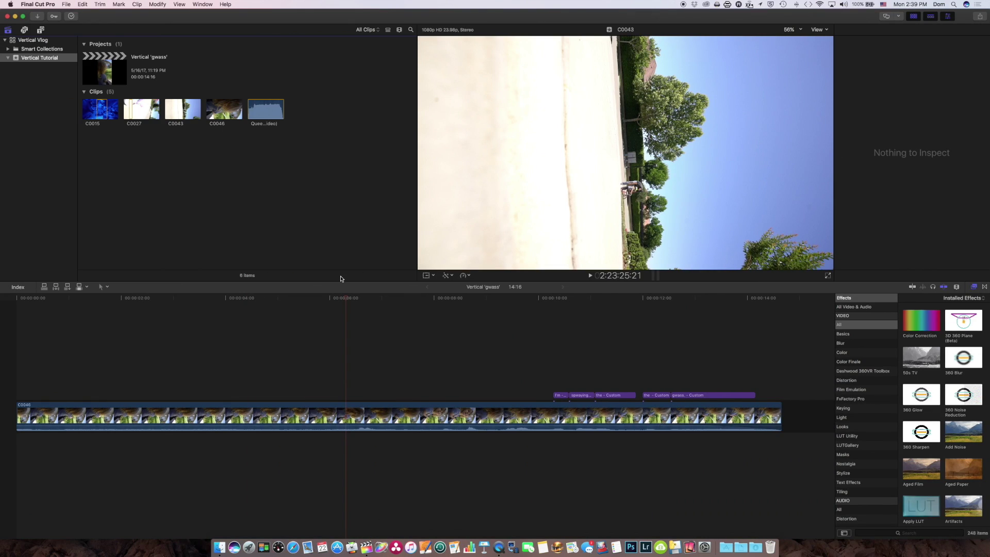
click(177, 110)
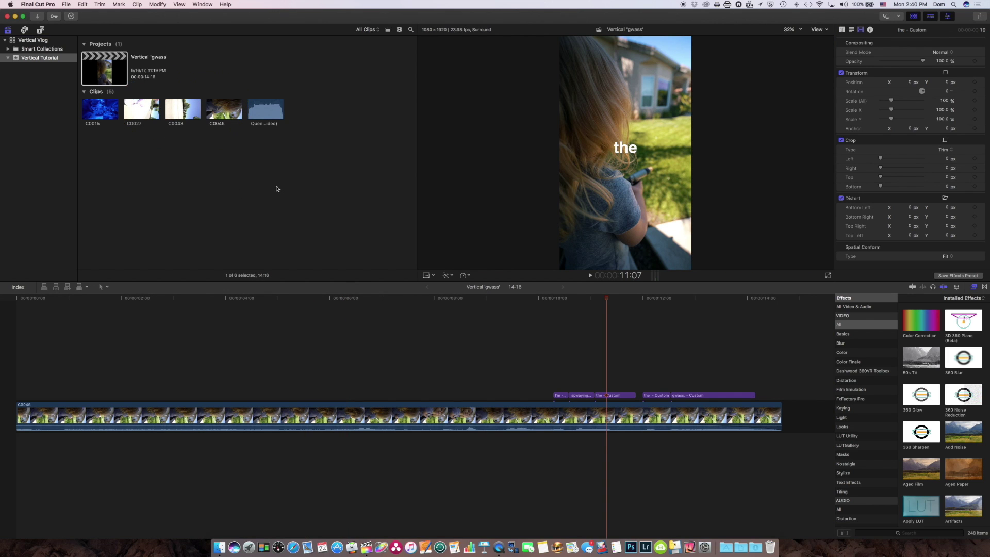
click(65, 5)
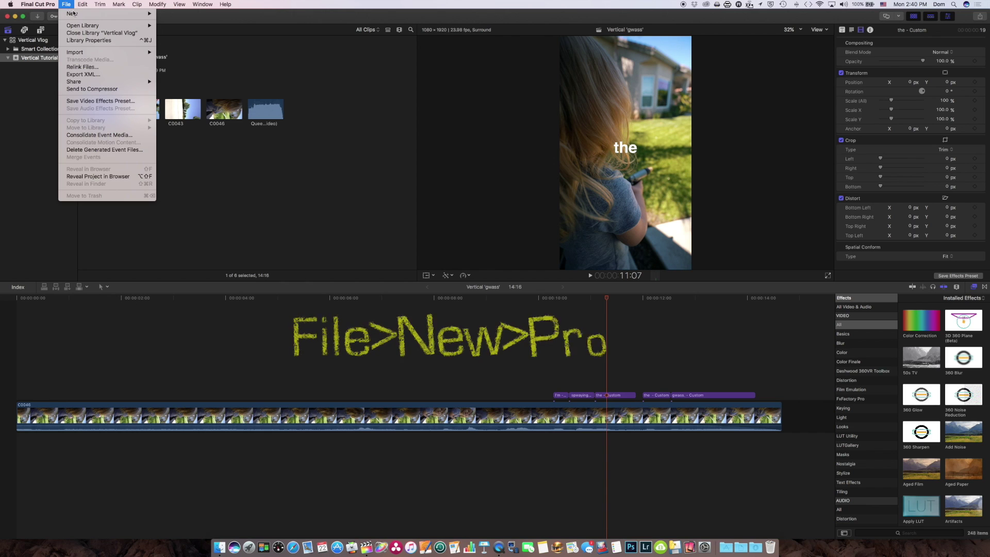
mouse_move(83, 16)
click(182, 20)
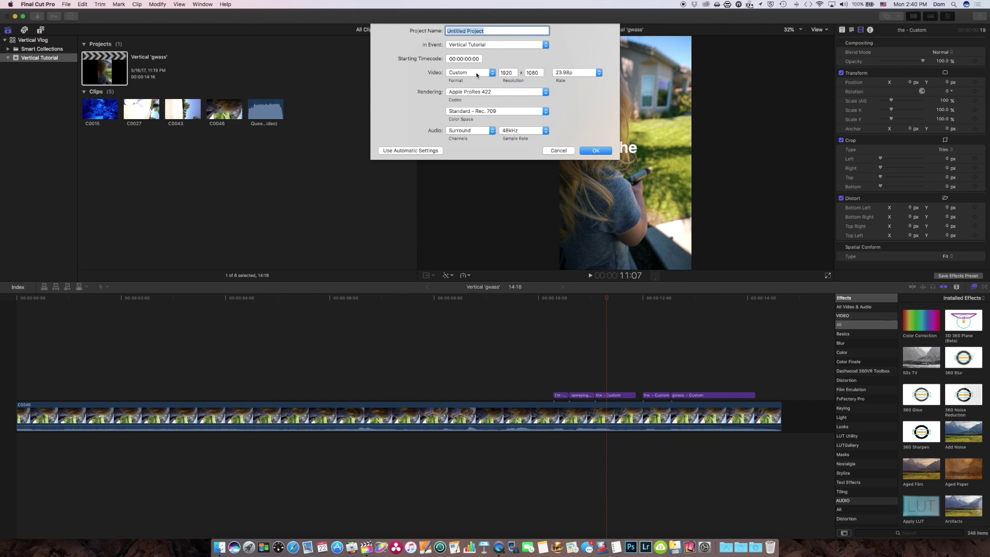
Give the project a Custom 1080 x 1920 format and the name Test
click(475, 72)
click(495, 76)
double_click(512, 73)
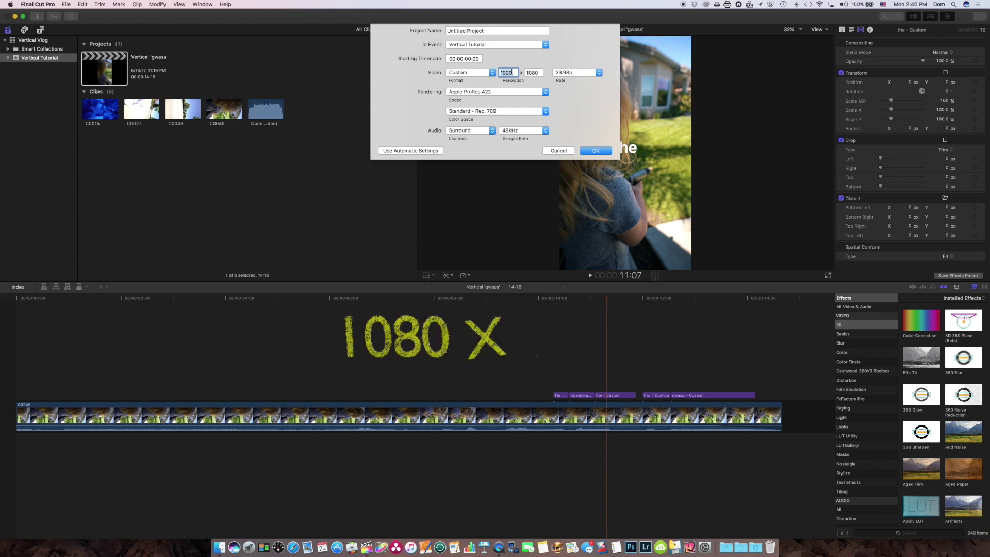
text(1080)
key(Tab)
text(18)
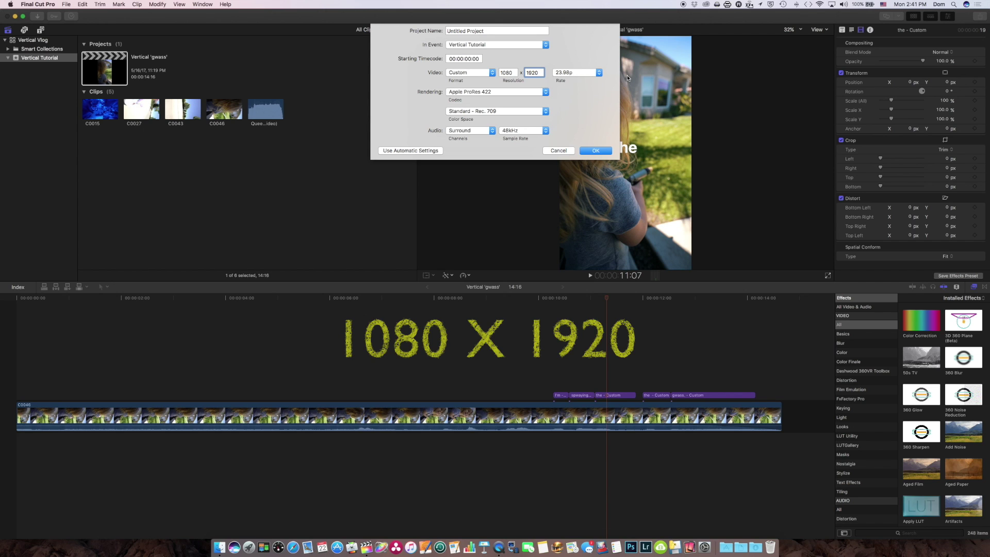
key(Tab)
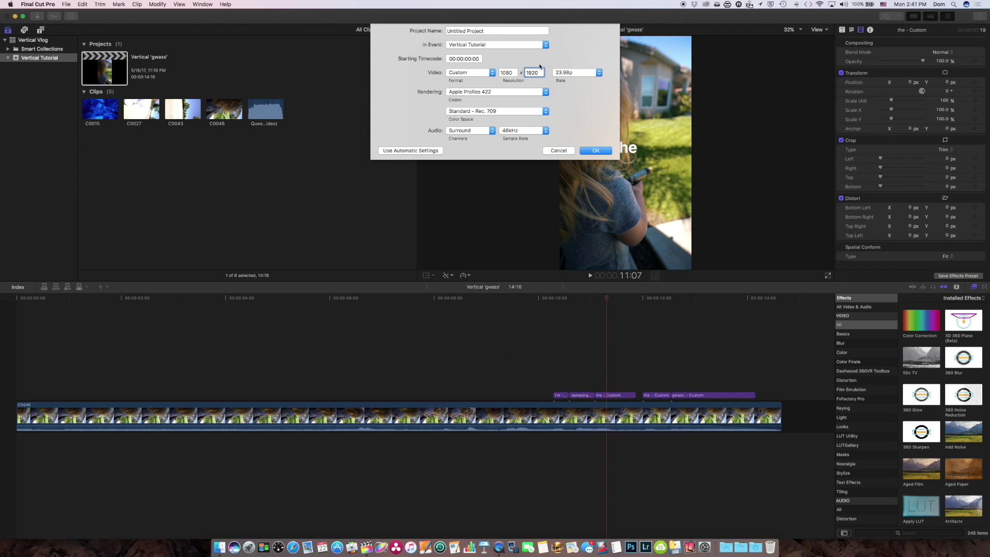
key(BackSpace)
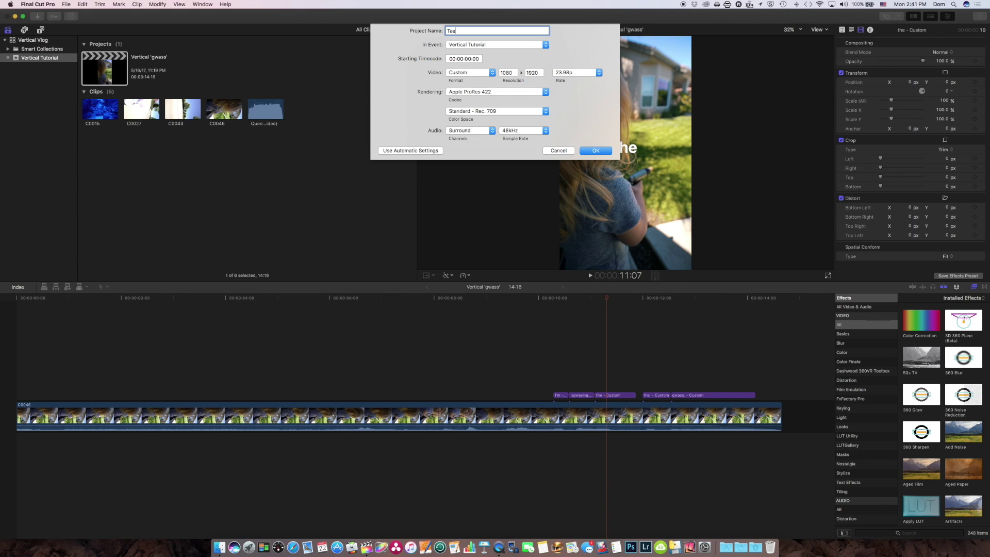
click(598, 151)
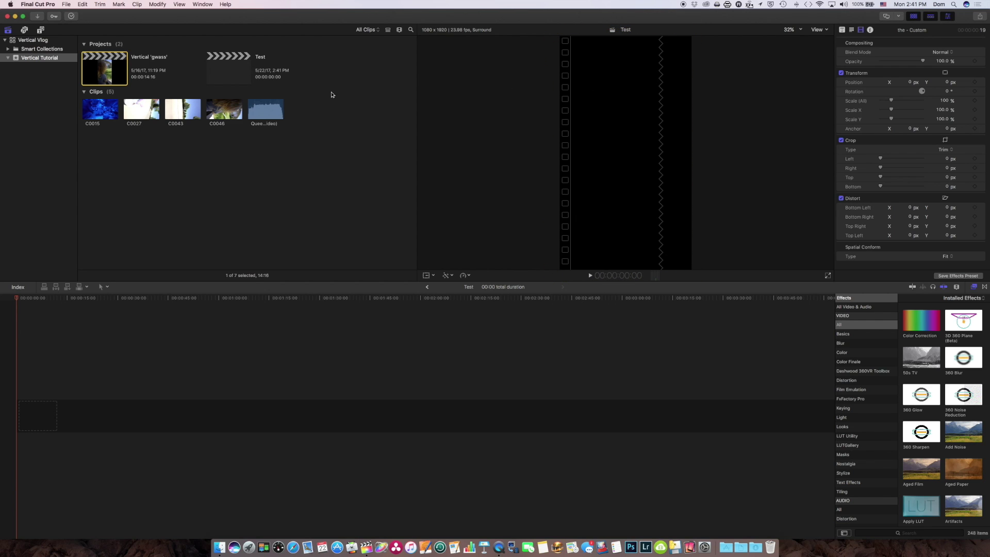
Preview clips C0046, C0043 and C0027, then drag C0043 into the empty Test timeline
click(209, 111)
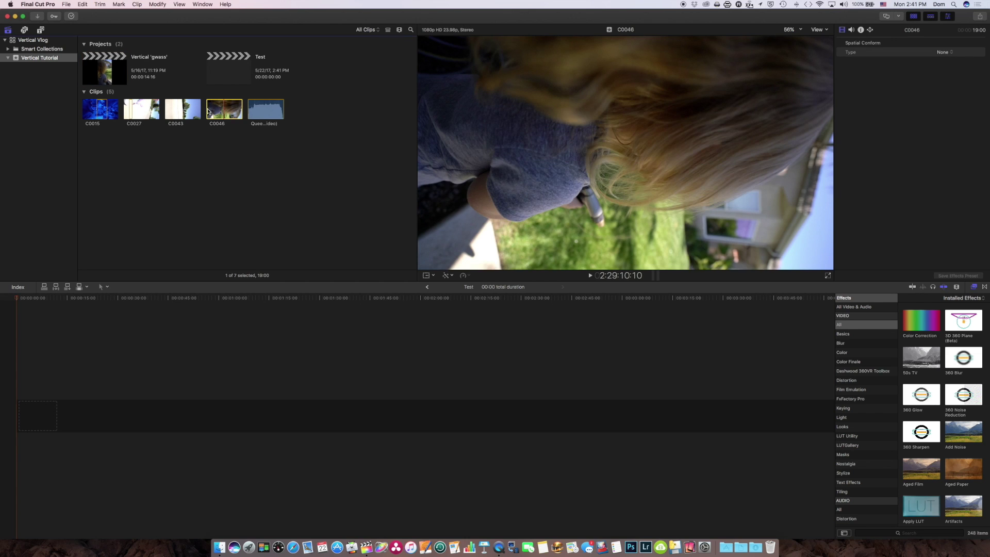
click(180, 108)
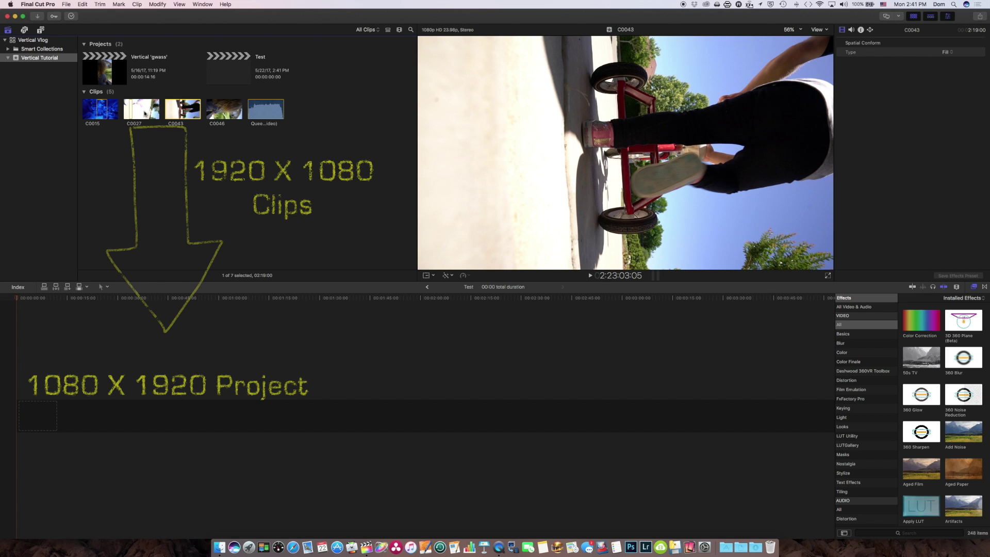
click(144, 114)
click(188, 112)
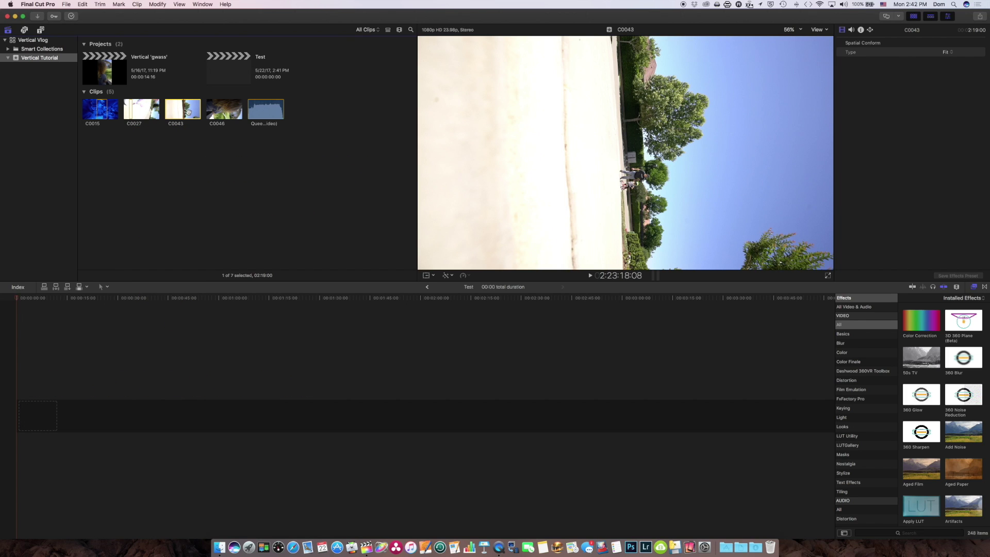
drag(188, 112, 91, 419)
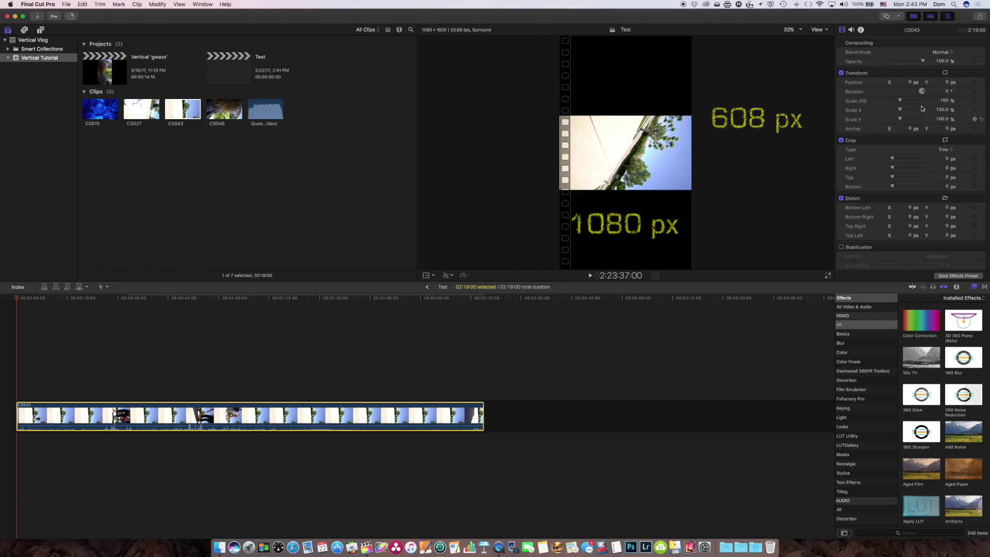
click(946, 91)
text(90)
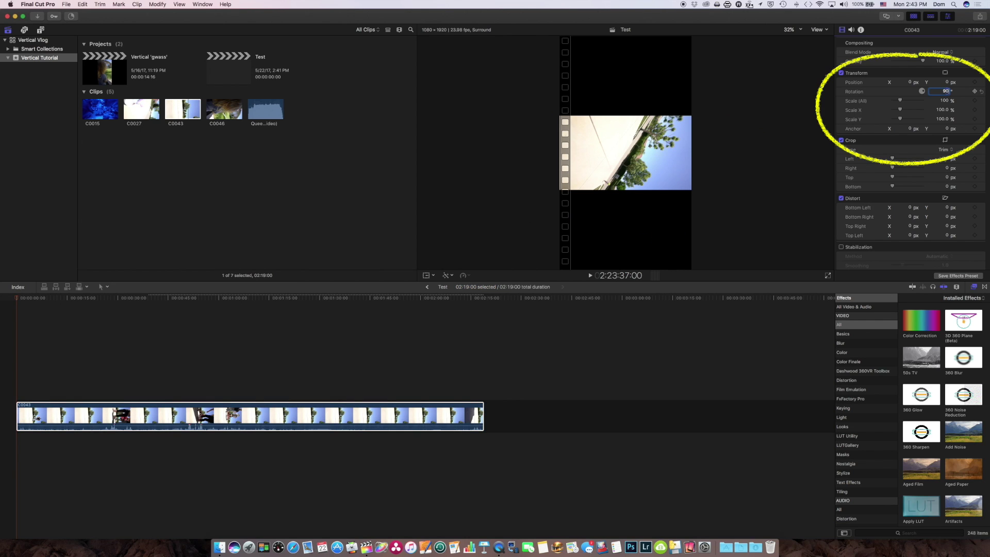
key(Return)
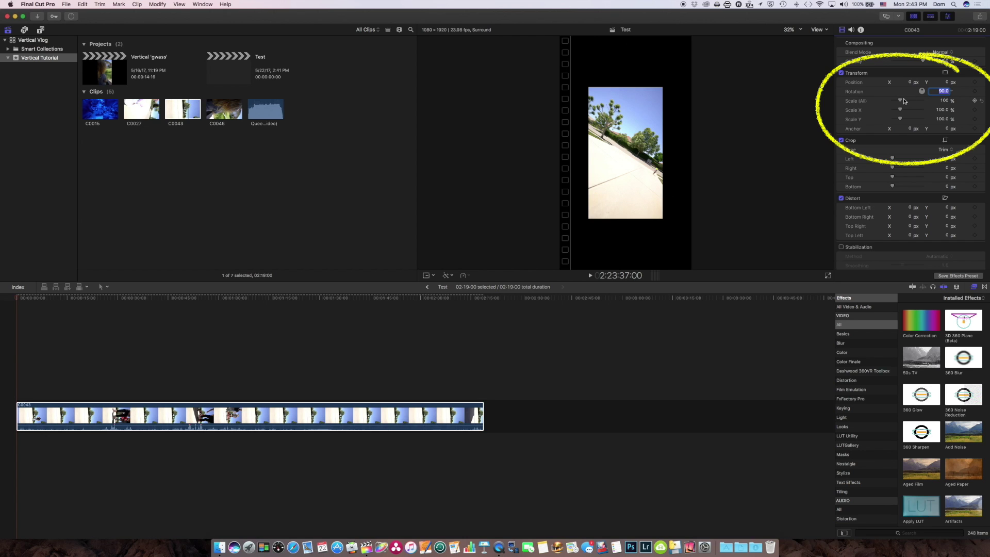
drag(901, 101, 909, 102)
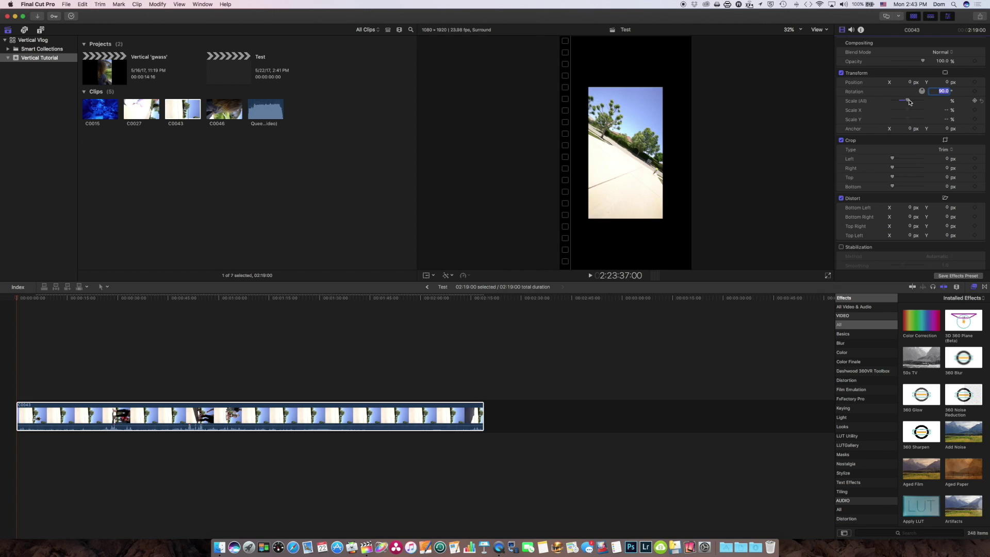
key(Return)
key(BackSpace)
click(172, 105)
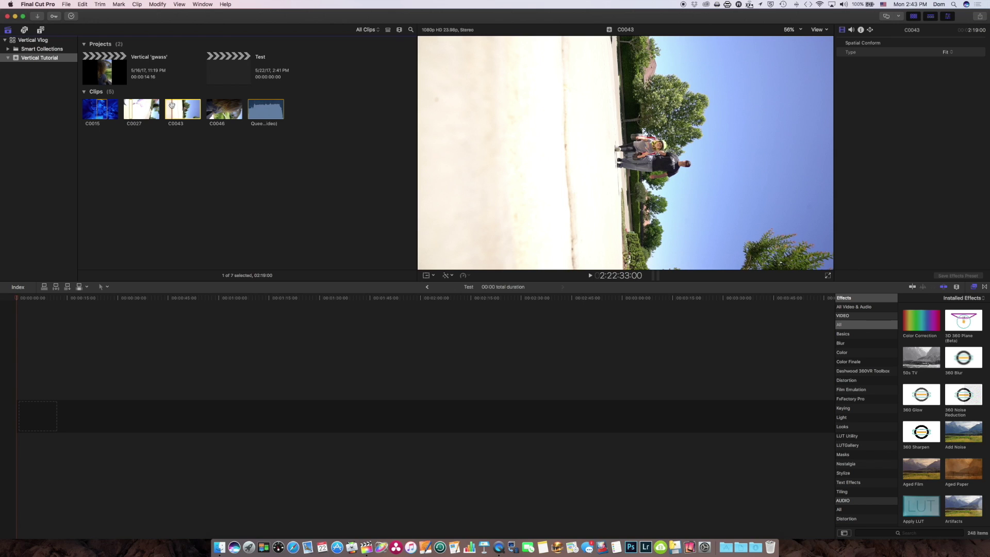
Set C0043's Spatial Conform Type to None and drag it into the Test timeline
click(852, 54)
click(952, 53)
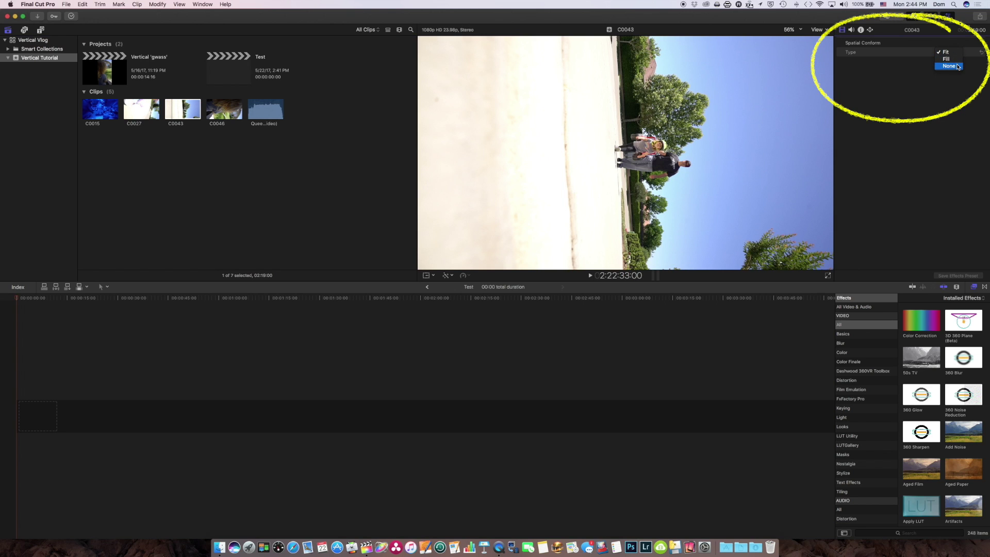
click(957, 66)
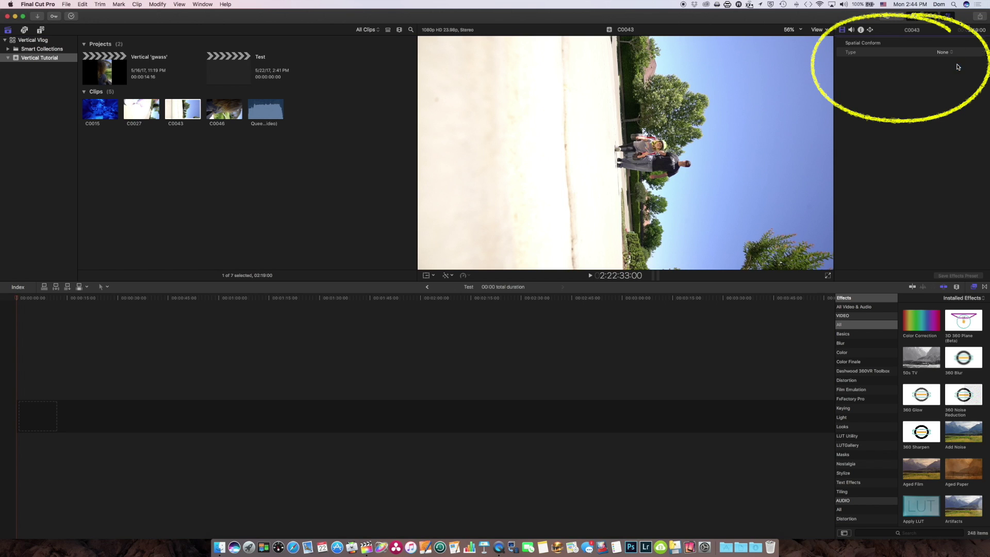
click(181, 110)
drag(181, 112, 98, 402)
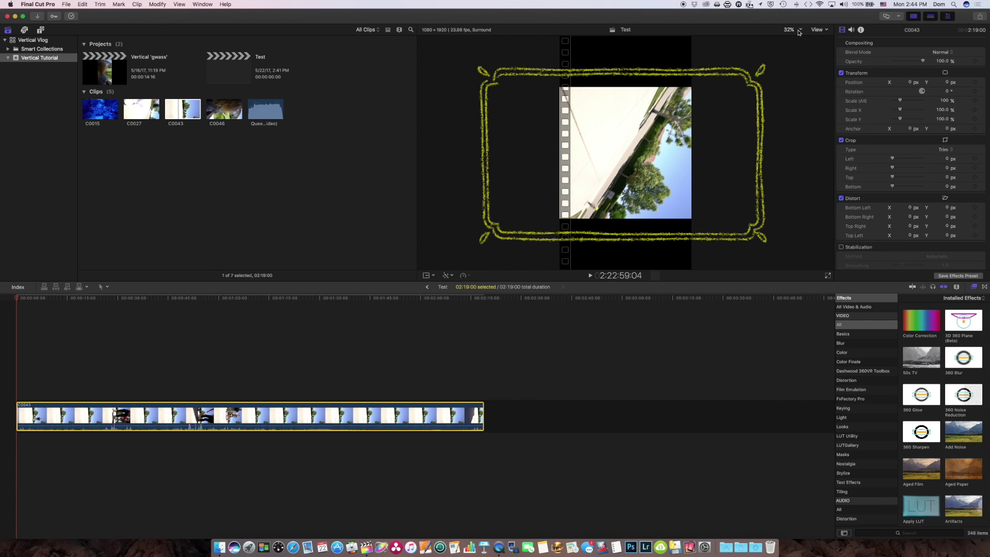
click(425, 277)
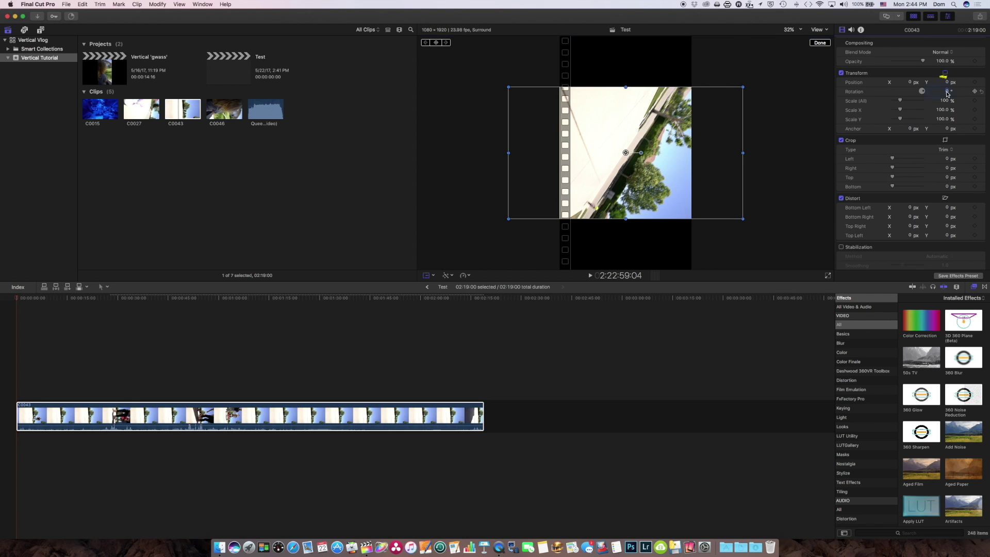
Enter 90 in the inspector's Rotation field so clip C0043 stands upright
click(946, 92)
text(9)
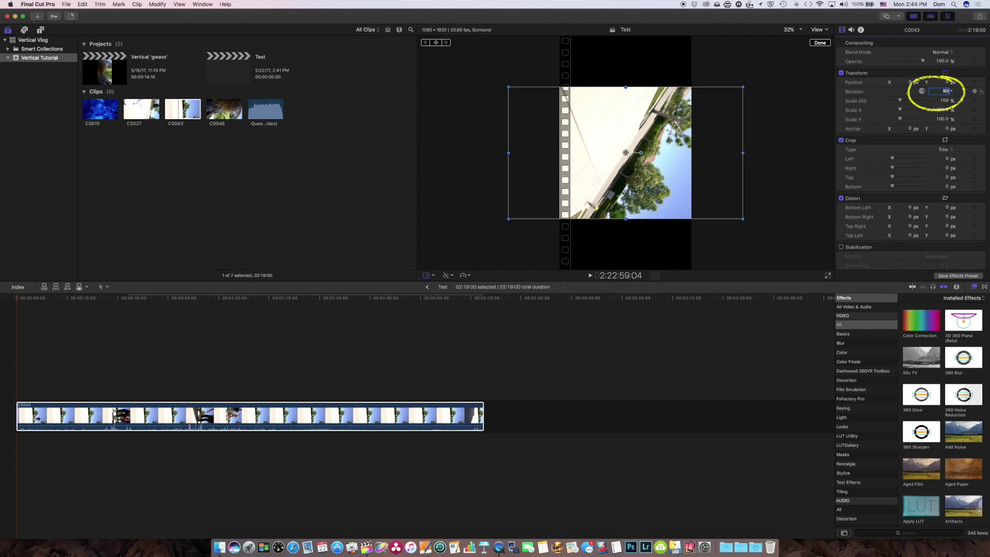
key(Return)
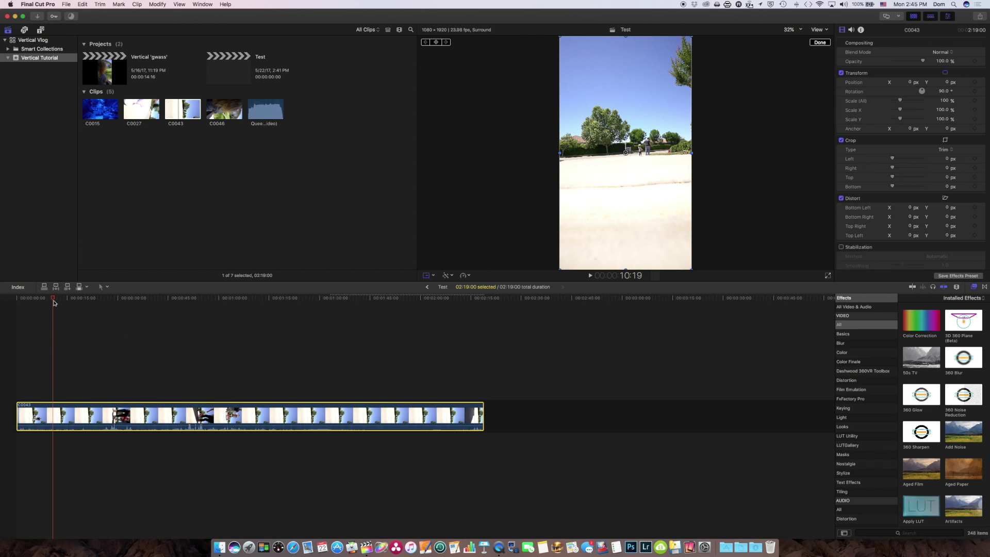
Trim clip C0043's end at the 15:00 mark, then fit the timeline and return to the start
drag(482, 310, 421, 300)
click(184, 314)
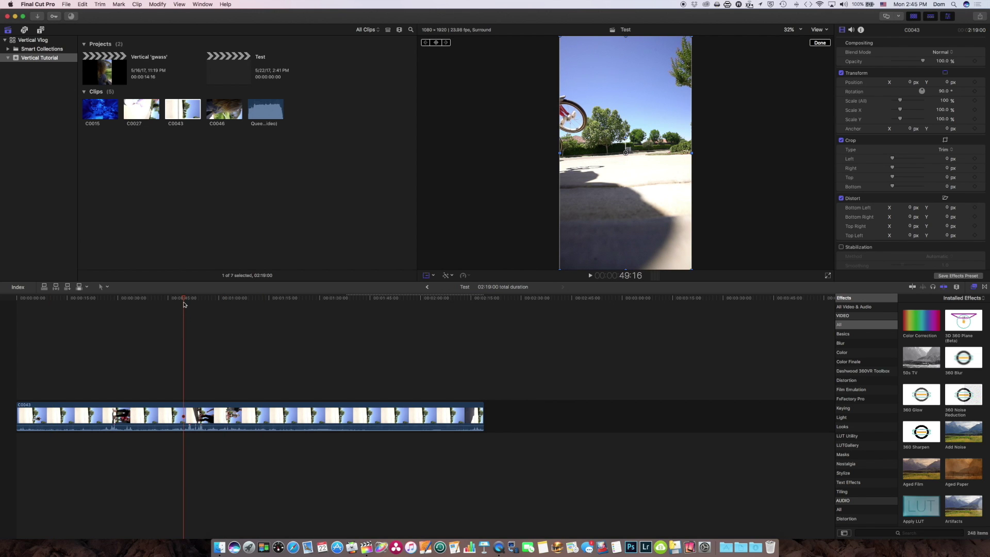
drag(185, 314, 66, 314)
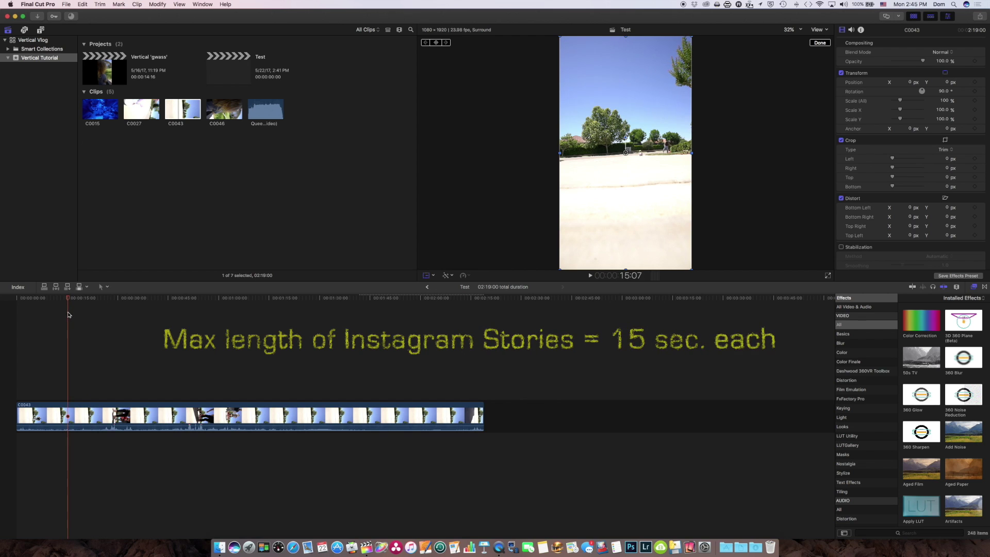
drag(483, 415, 67, 409)
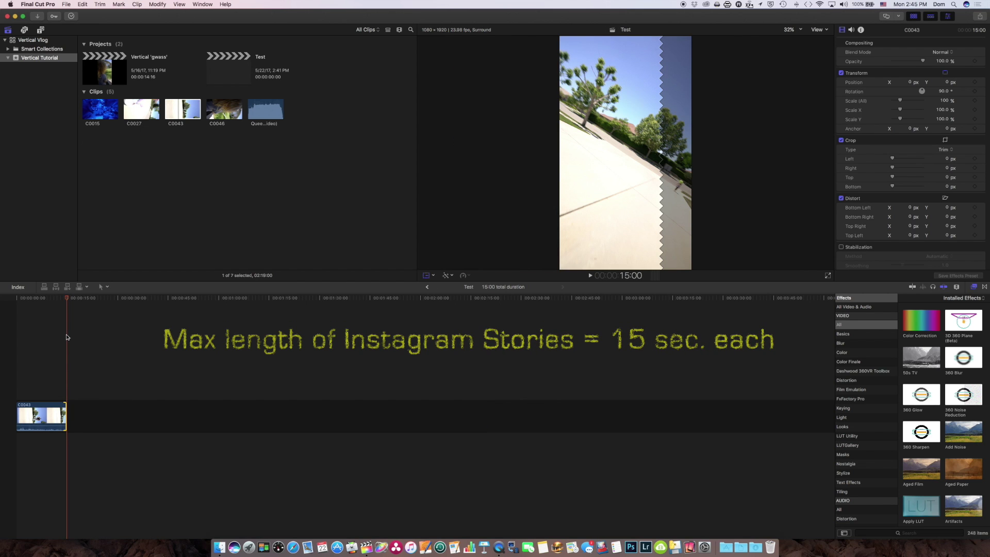
key(shift+z)
key(Home)
key(shift+t)
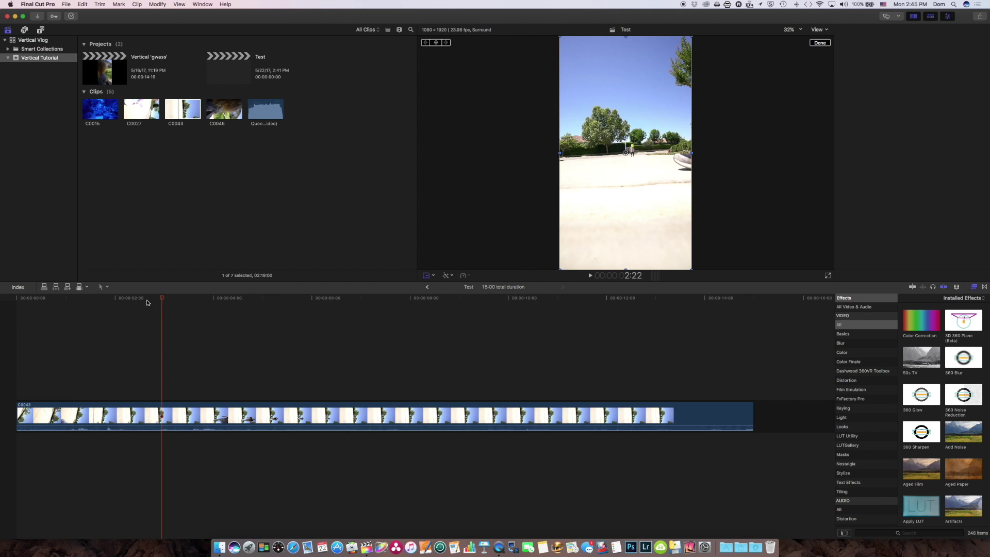
Send the 15-second Test project from Final Cut Pro to Compressor
click(261, 323)
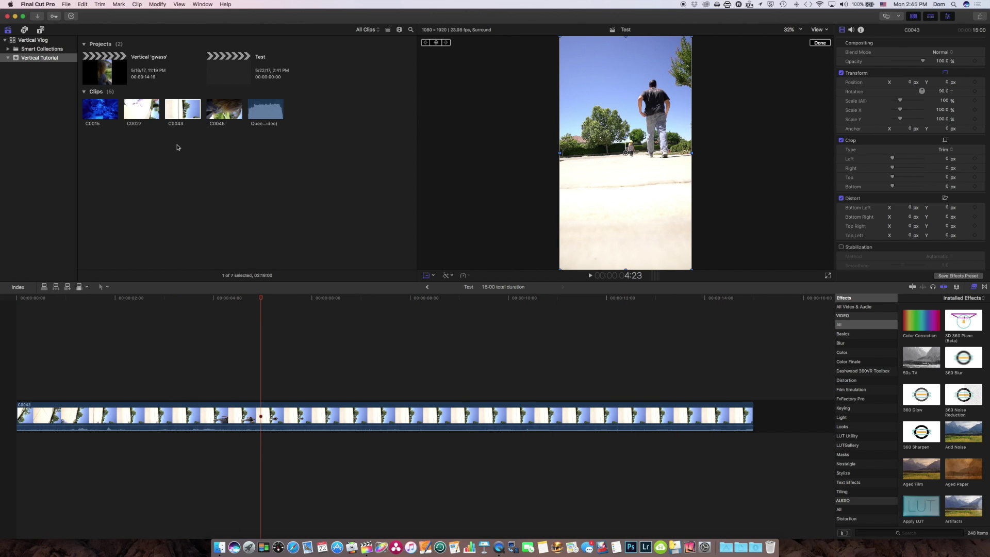
click(66, 4)
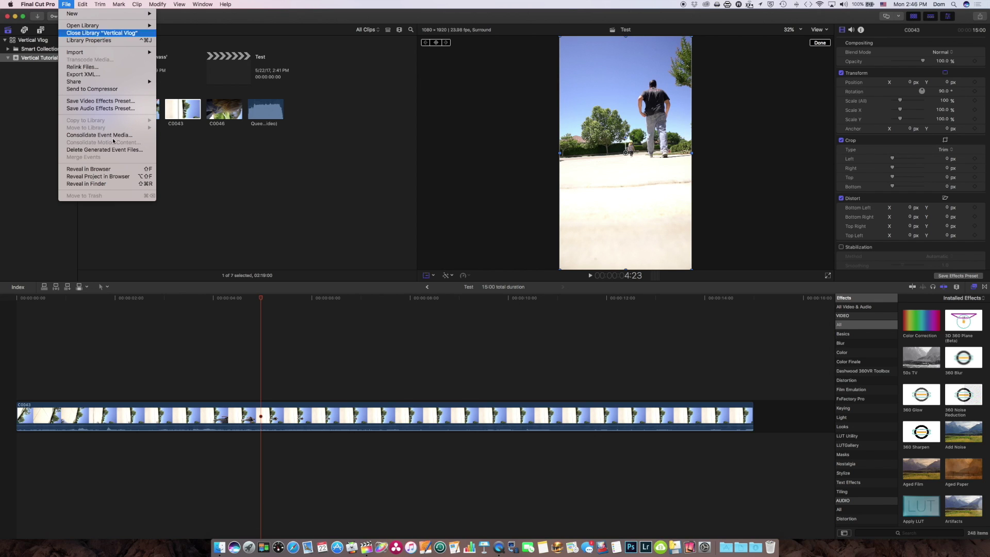
click(130, 93)
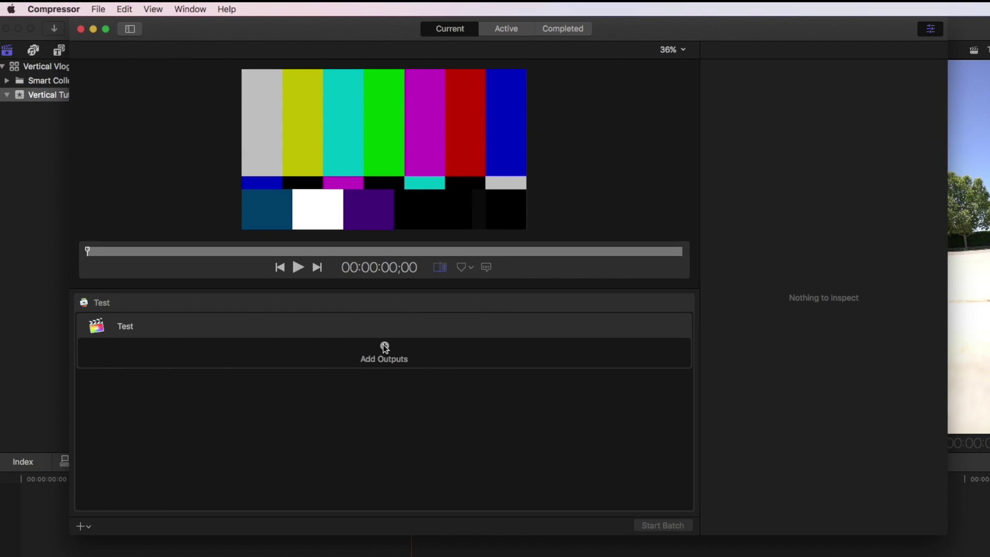
Add an H.264 for Video Podcasting output to the Test job, saving to the Desktop
click(385, 347)
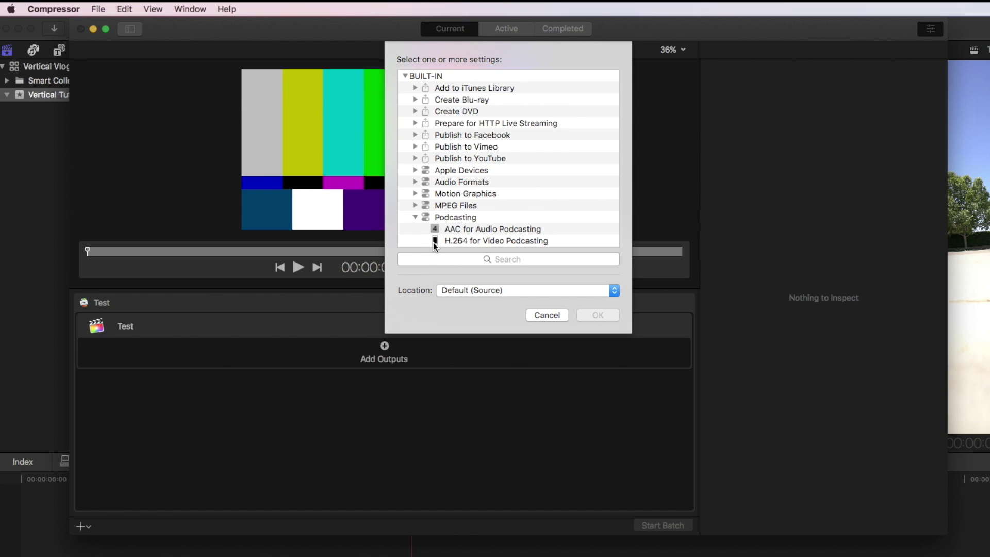
scroll(435, 245, down, 1)
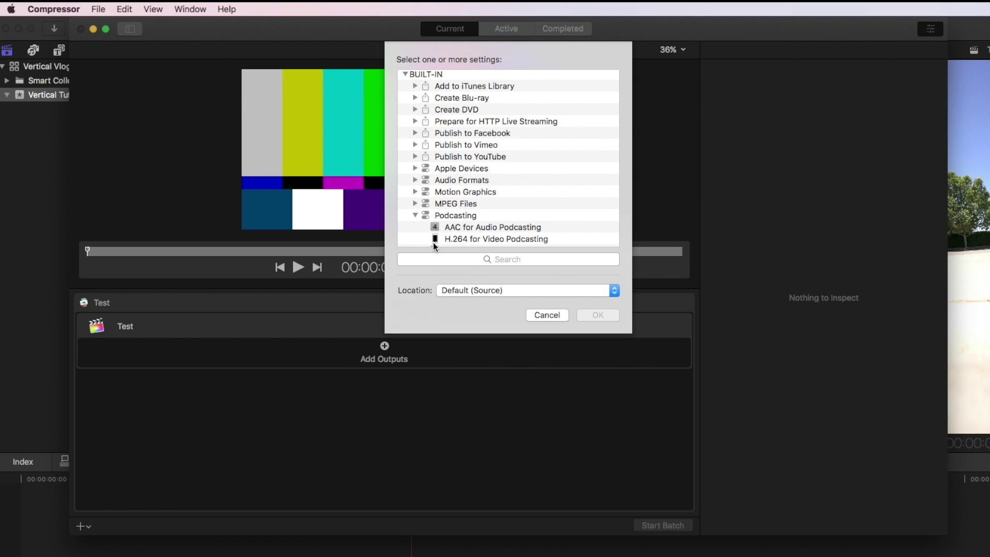
click(442, 241)
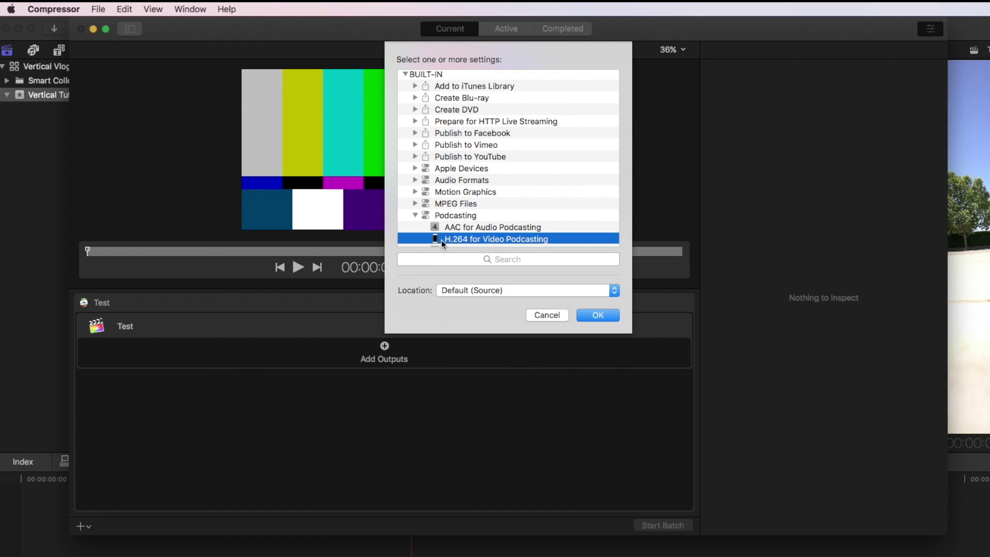
click(458, 290)
click(472, 306)
click(599, 315)
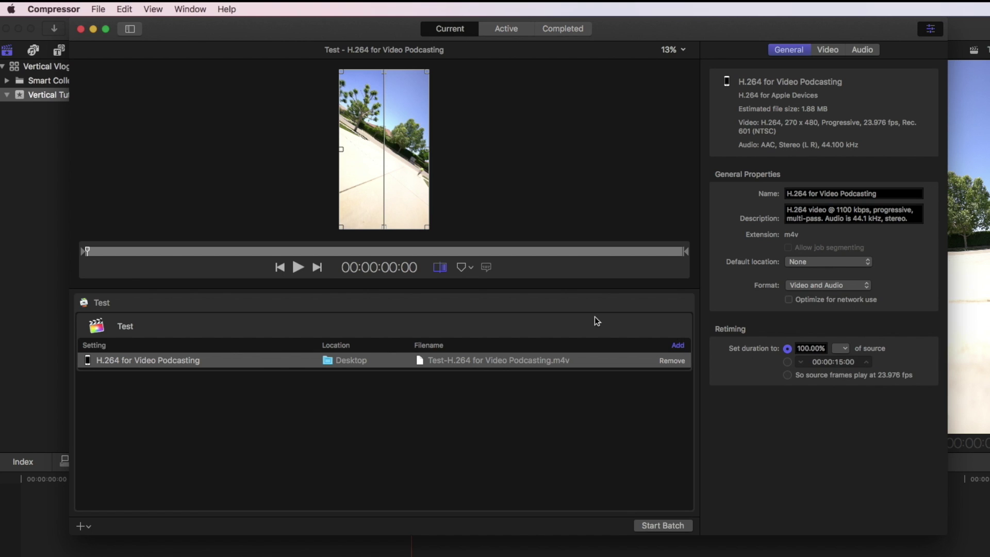
Rename the output setting 'Test 1' and set its frame size limit to Up to 3840 x 2160
drag(900, 193, 684, 179)
text(Test 1)
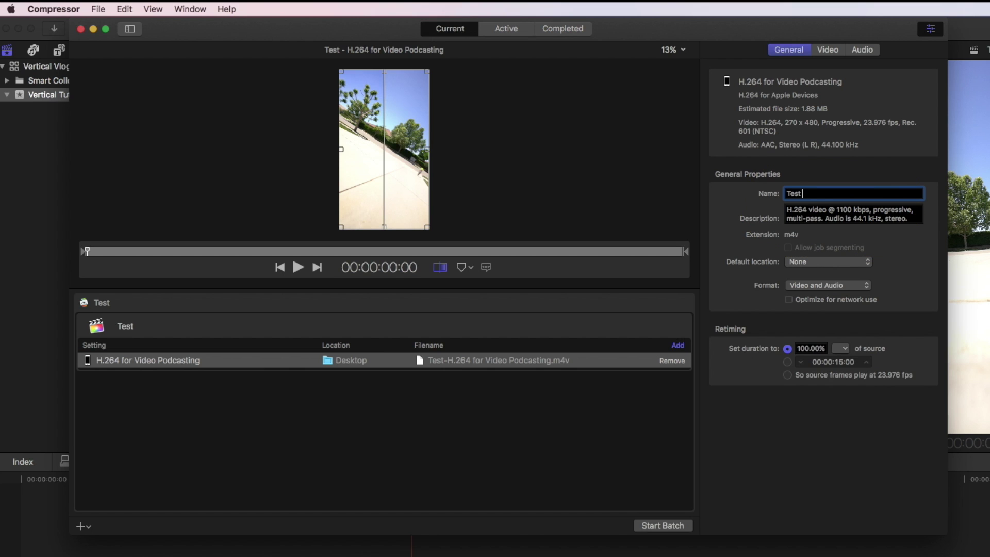
click(827, 49)
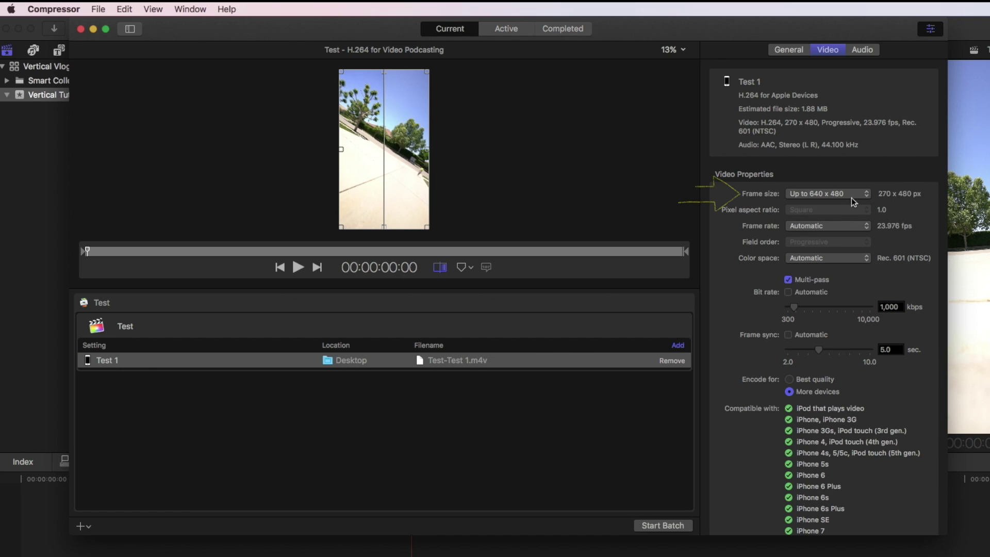
click(813, 194)
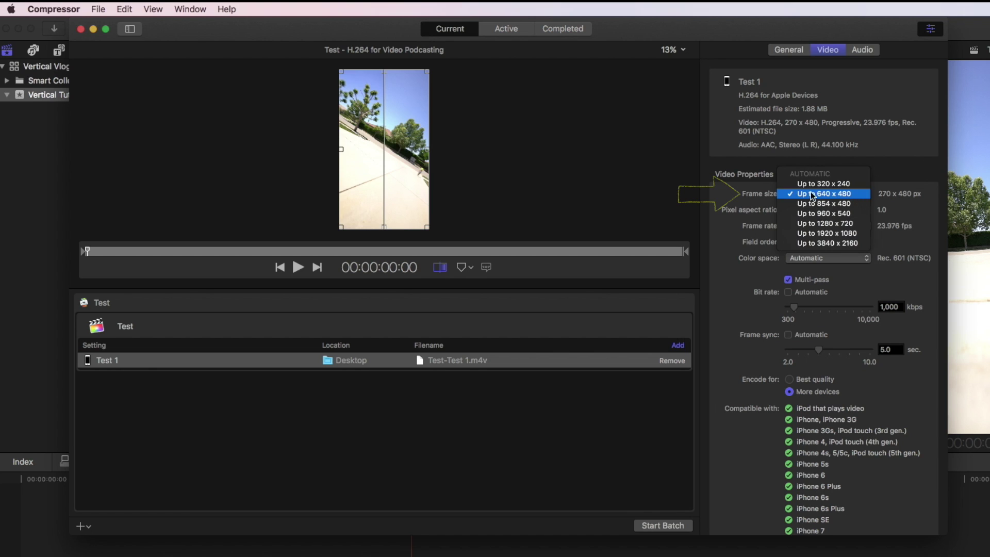
click(862, 245)
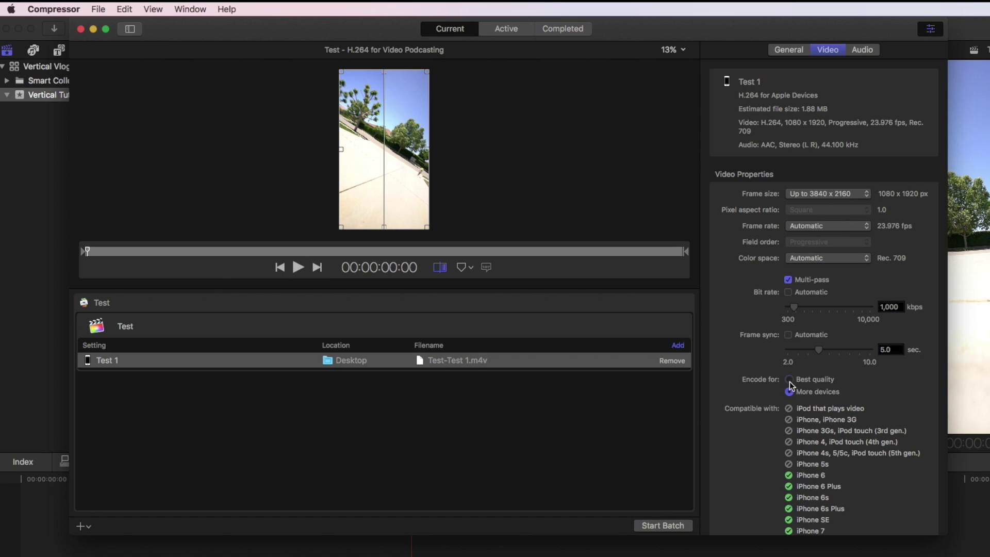
Drag the video bit rate up to 2,384 kbps and start the batch encoding
drag(794, 307, 805, 308)
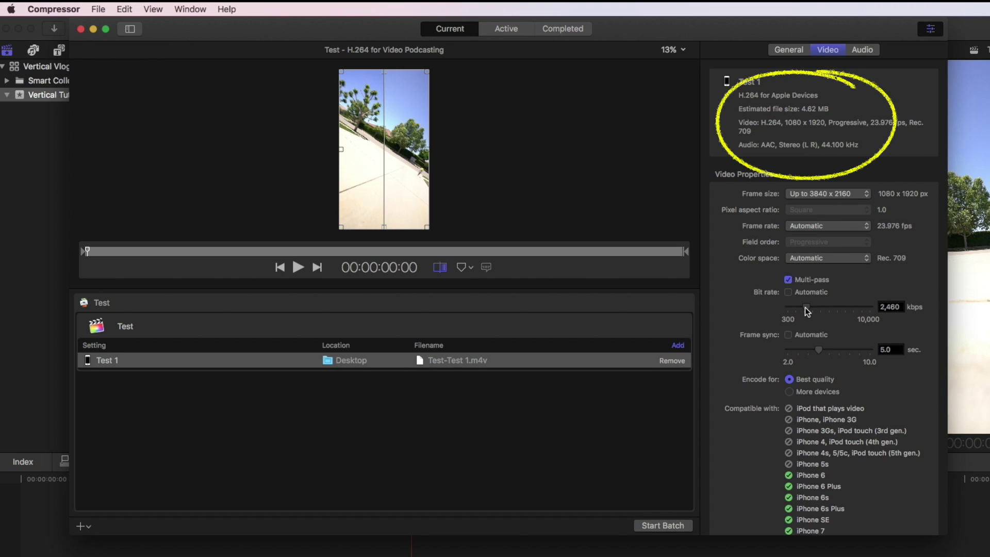
drag(806, 307, 805, 306)
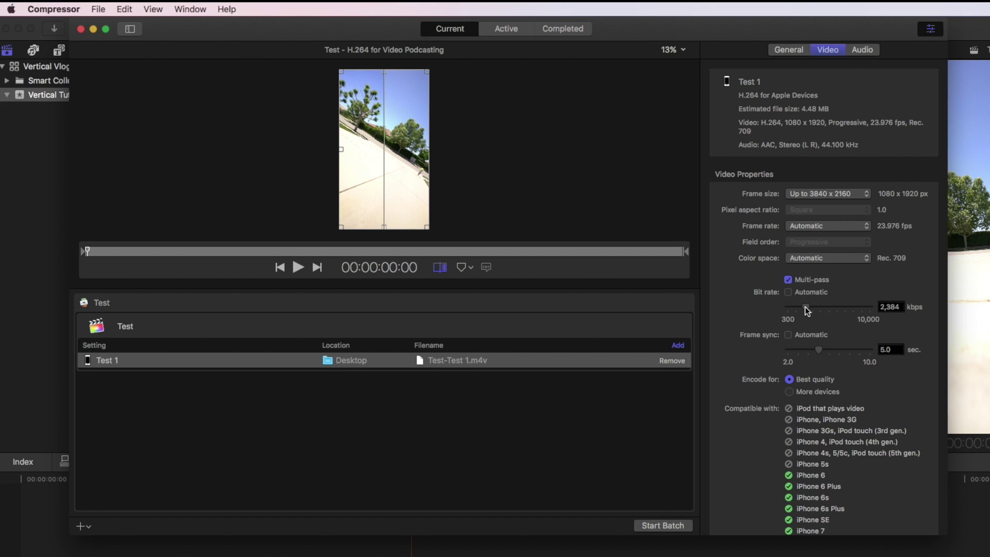
click(663, 518)
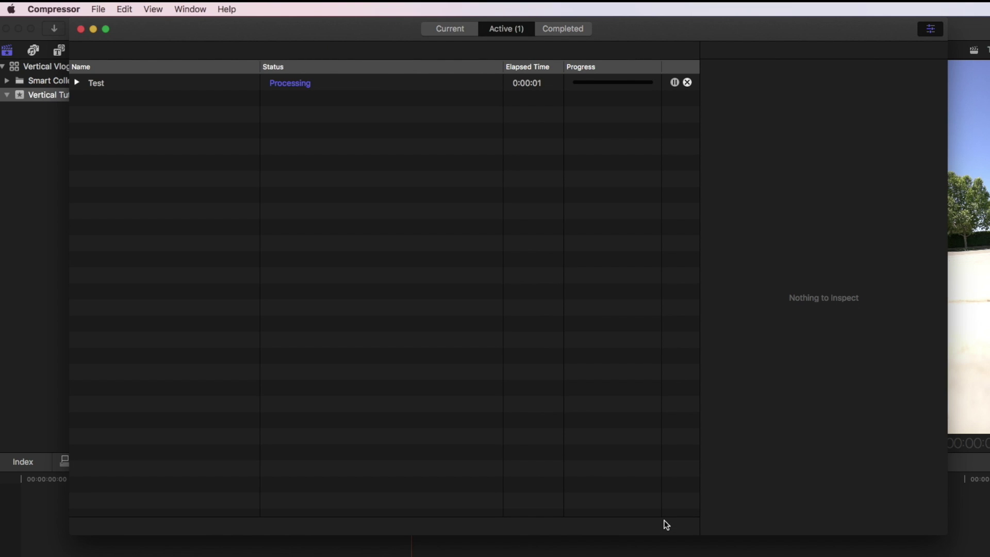
Switch away from the apps to see Test-Test 1.m4v on the Desktop
key(super+Tab)
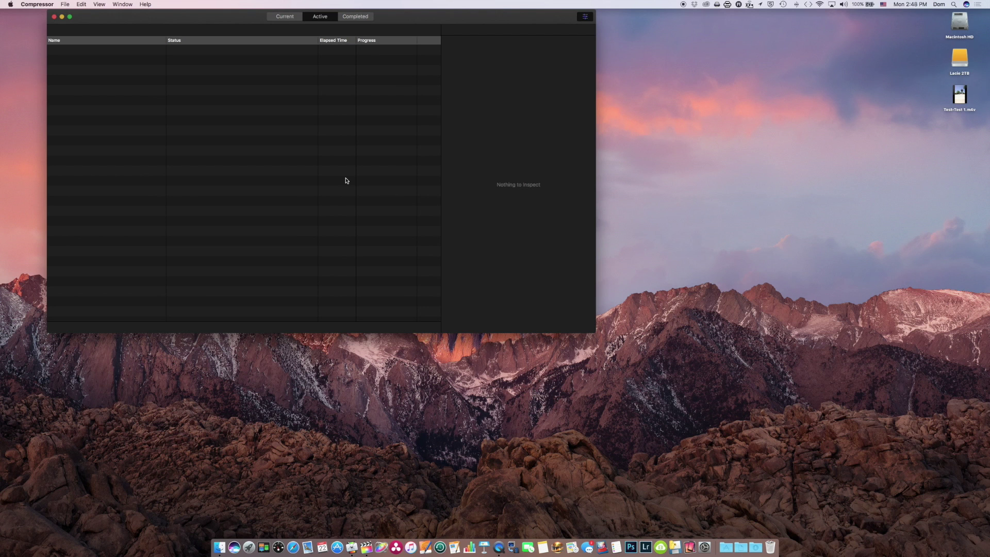
Hide Compressor and play a Quick Look preview of the exported Test-Test 1.m4v
key(super+q)
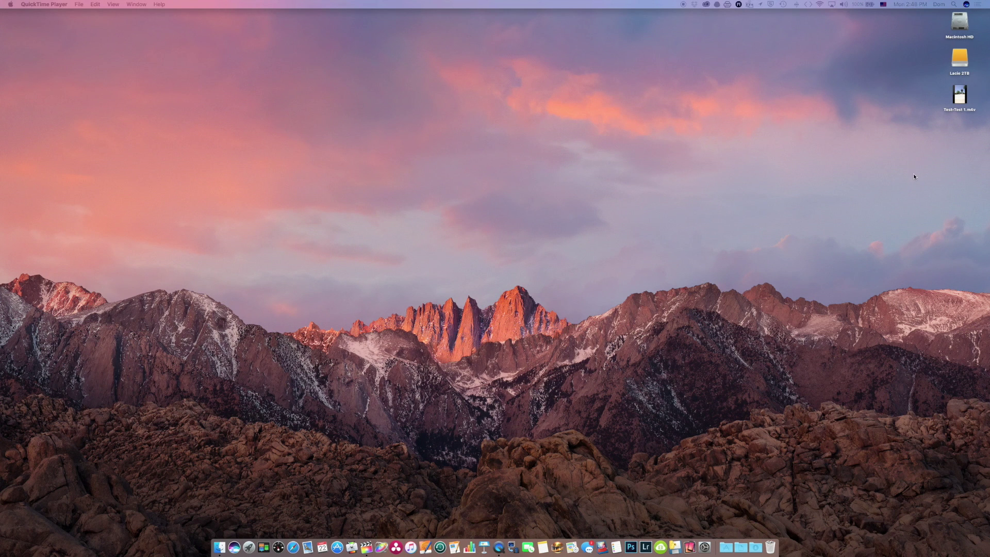
click(966, 90)
key(space)
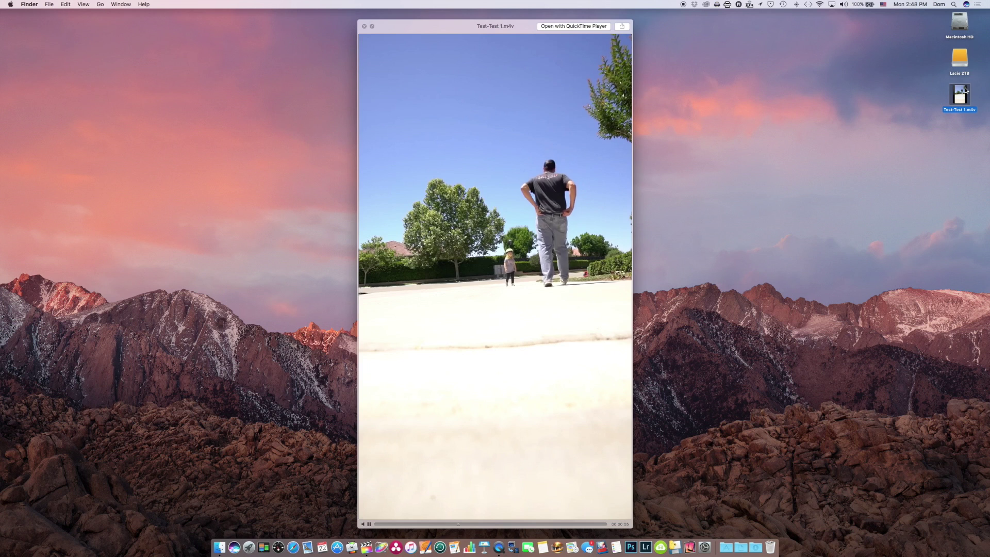
key(space)
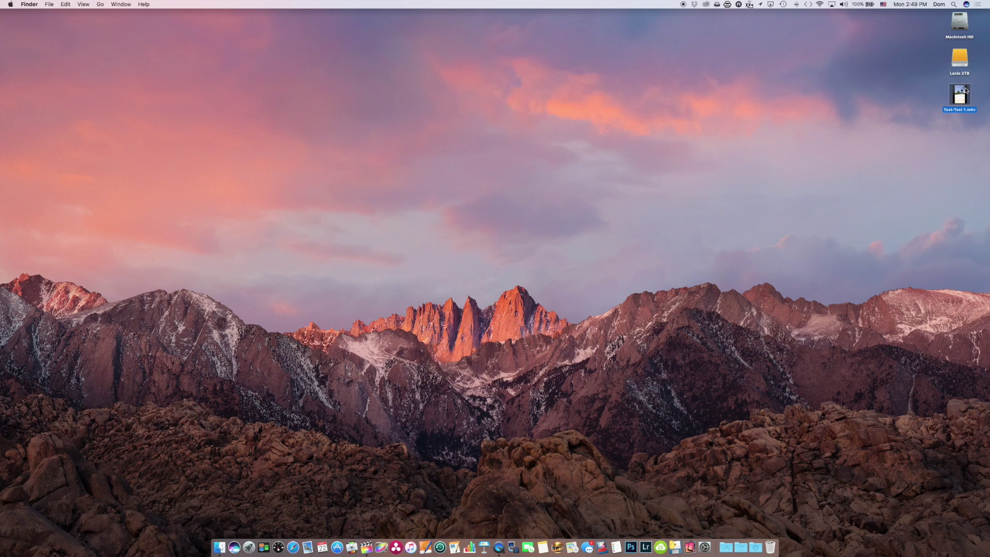
Check in Get Info that Test-Test 1.m4v is 1080 × 1920, 4.6 MB, 15 seconds
key(super+i)
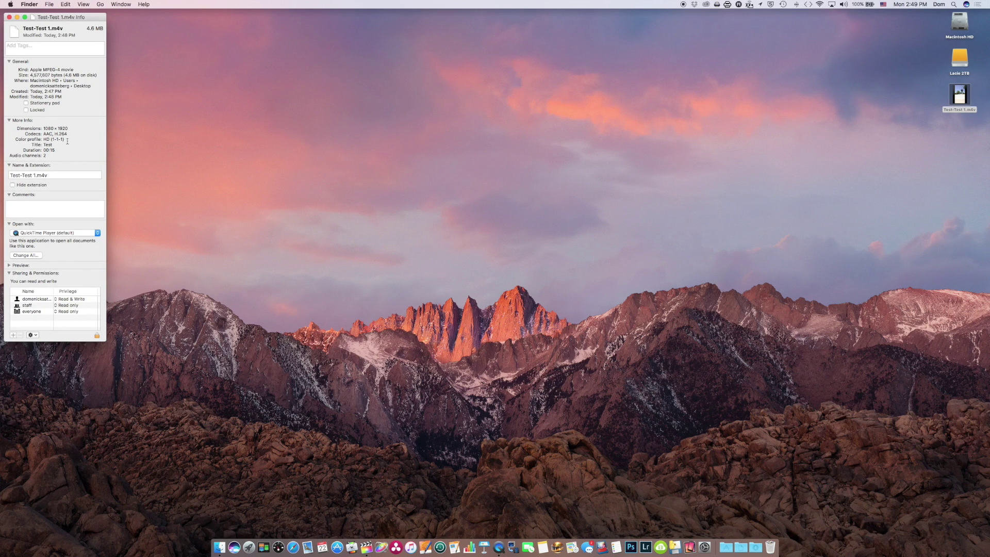
click(74, 124)
click(9, 17)
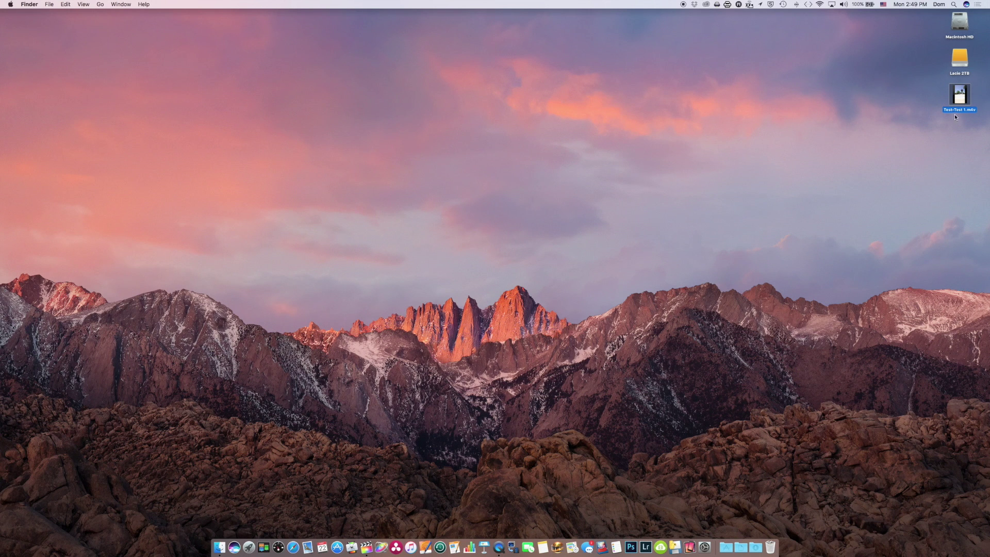
Send Test-Test 1.m4v via Share > AirDrop to the nearby iPhone
right_click(961, 97)
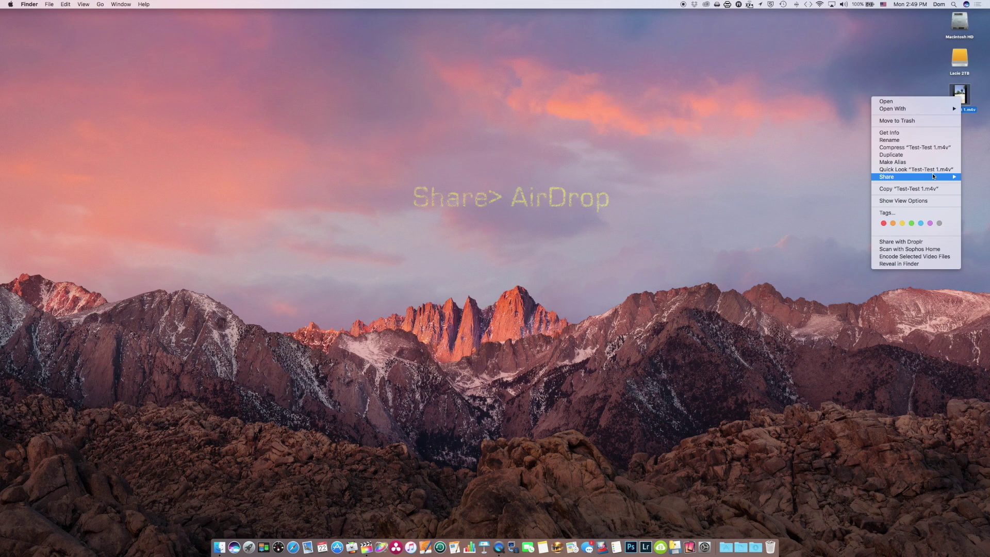
mouse_move(932, 177)
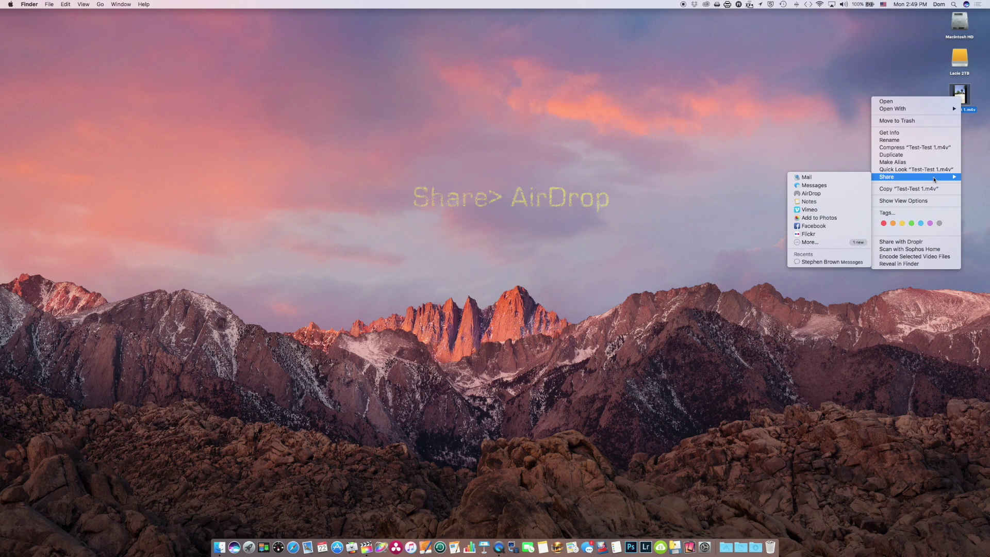
click(844, 197)
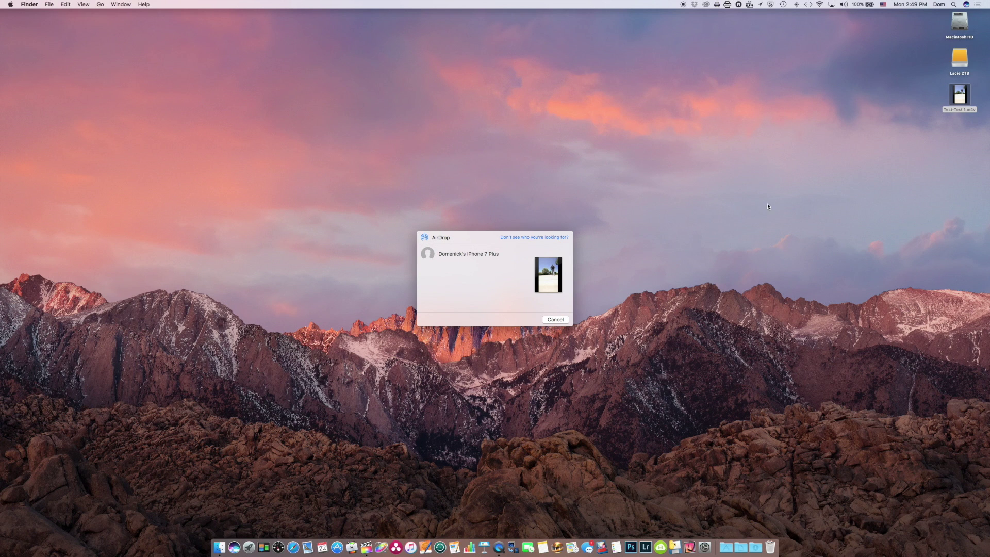
click(479, 258)
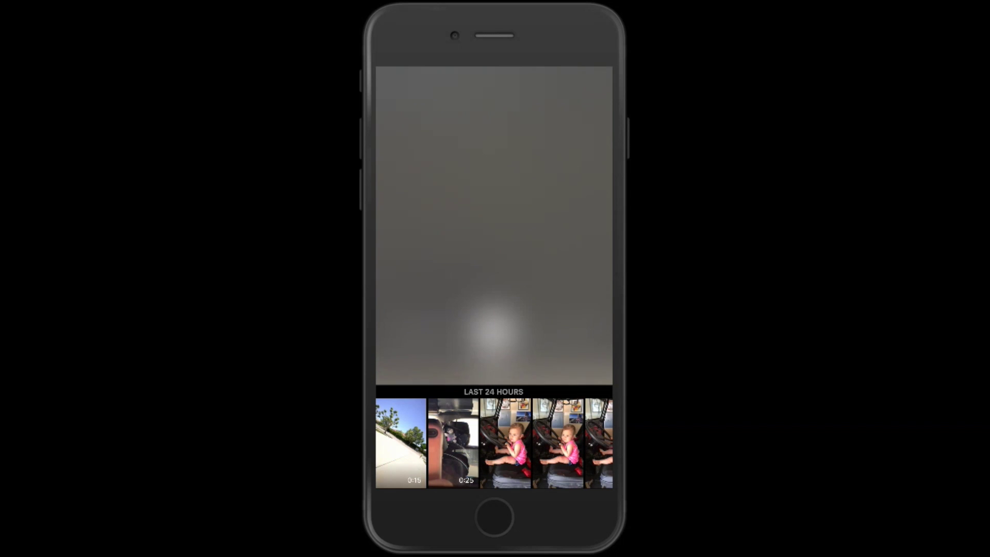
Select the 0:15 sidewalk clip from the last 24 hours for the story
click(401, 442)
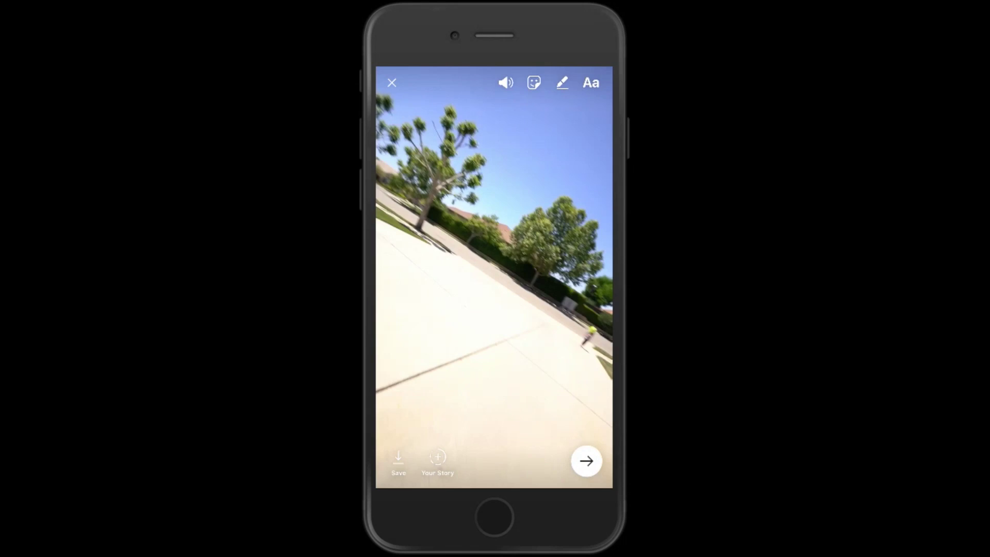